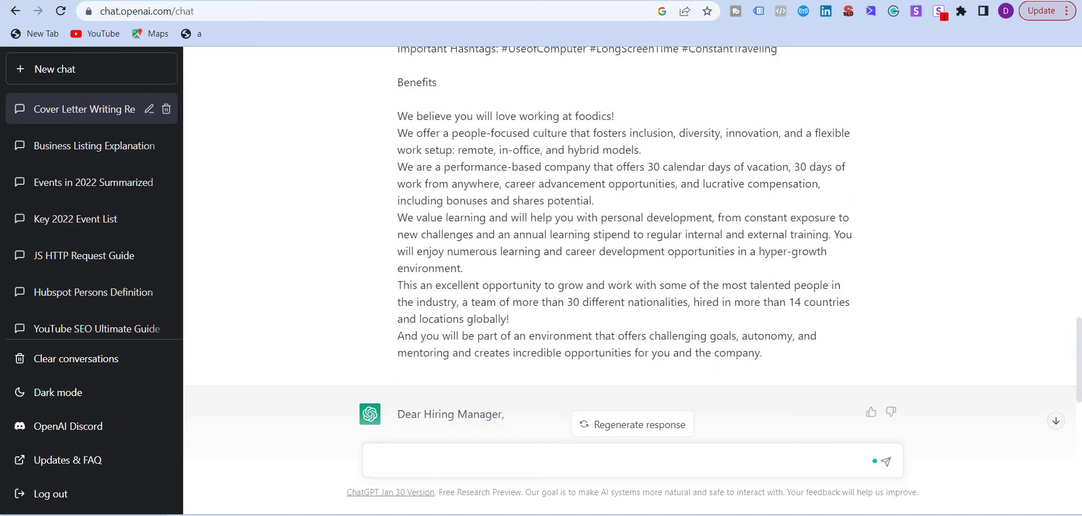
Review the wording of the earlier cover-letter request in the conversation.
{"action": "scroll", "coordinate": [625, 242], "scroll_direction": "up", "scroll_amount": 10}
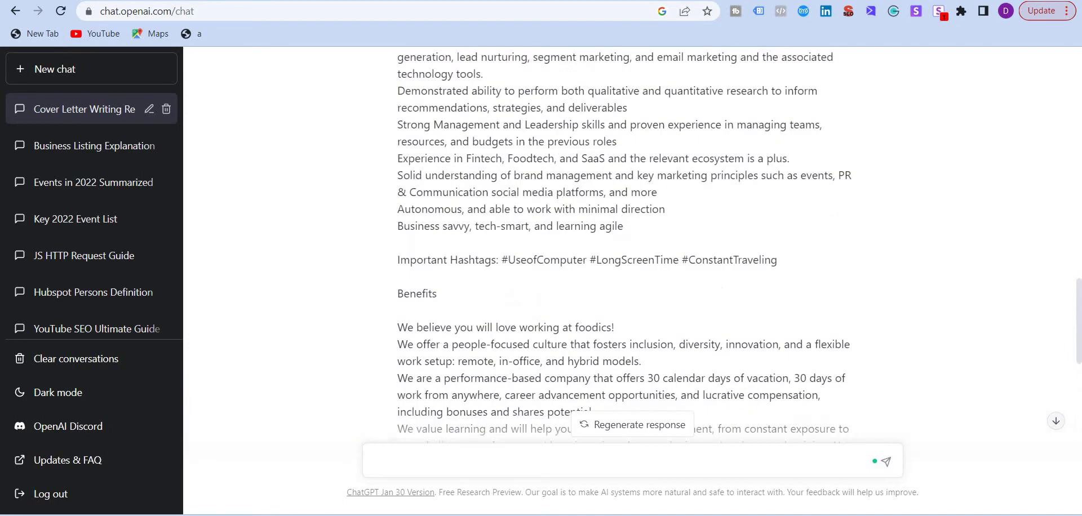
{"action": "scroll", "coordinate": [626, 243], "scroll_direction": "up", "scroll_amount": 10}
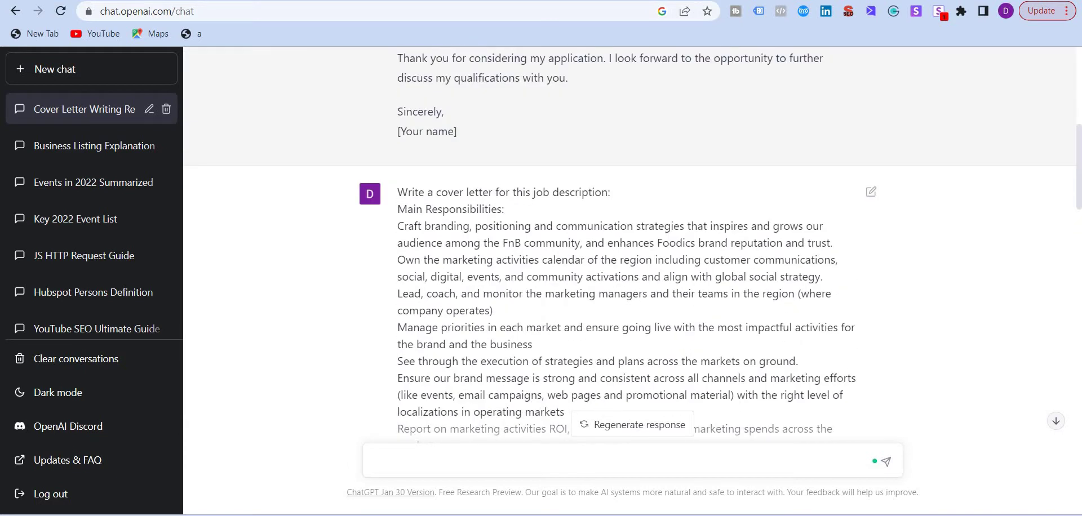
{"action": "left_click_drag", "start_coordinate": [408, 192], "coordinate": [582, 192]}
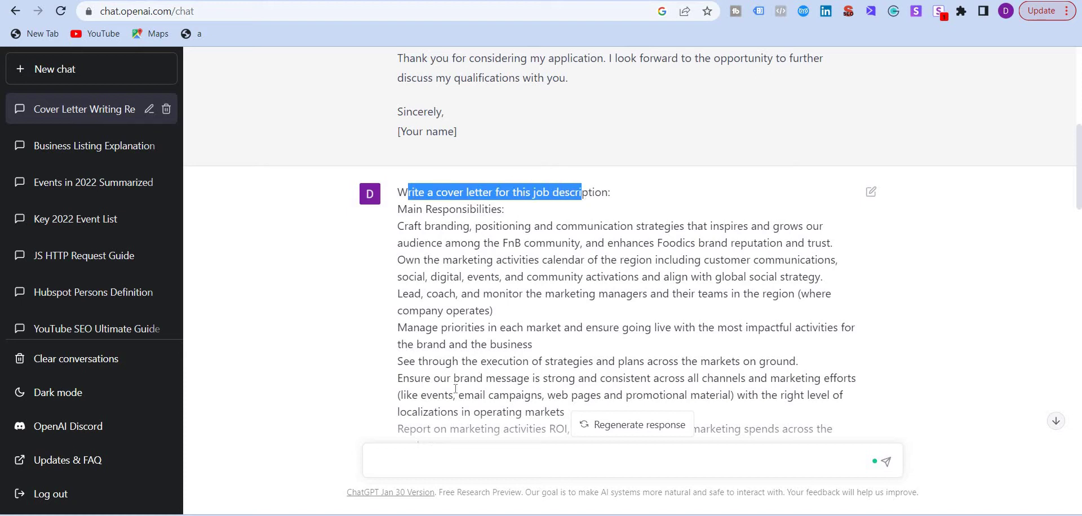
{"action": "scroll", "coordinate": [464, 383], "scroll_direction": "down", "scroll_amount": 20}
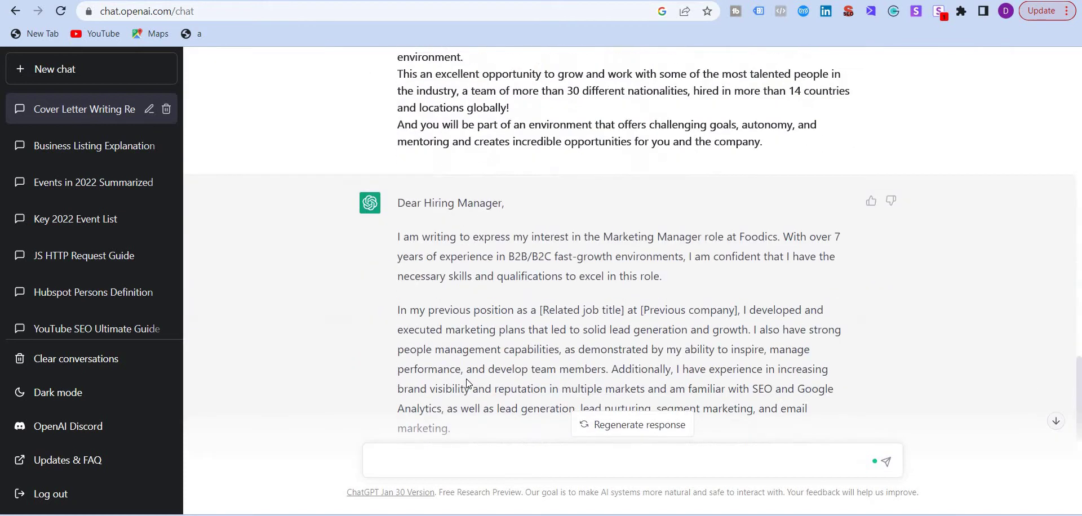
{"action": "scroll", "coordinate": [474, 355], "scroll_direction": "down", "scroll_amount": 1}
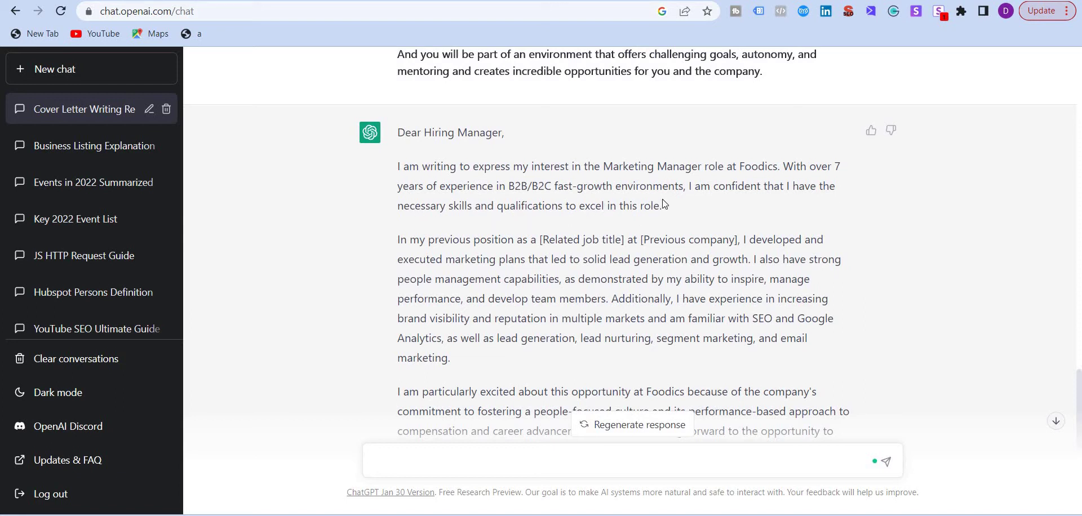
Check the [Related job title] and [Previous company] placeholders, then start typing 'Write a cover letter for'.
{"action": "scroll", "coordinate": [495, 170], "scroll_direction": "down", "scroll_amount": 1}
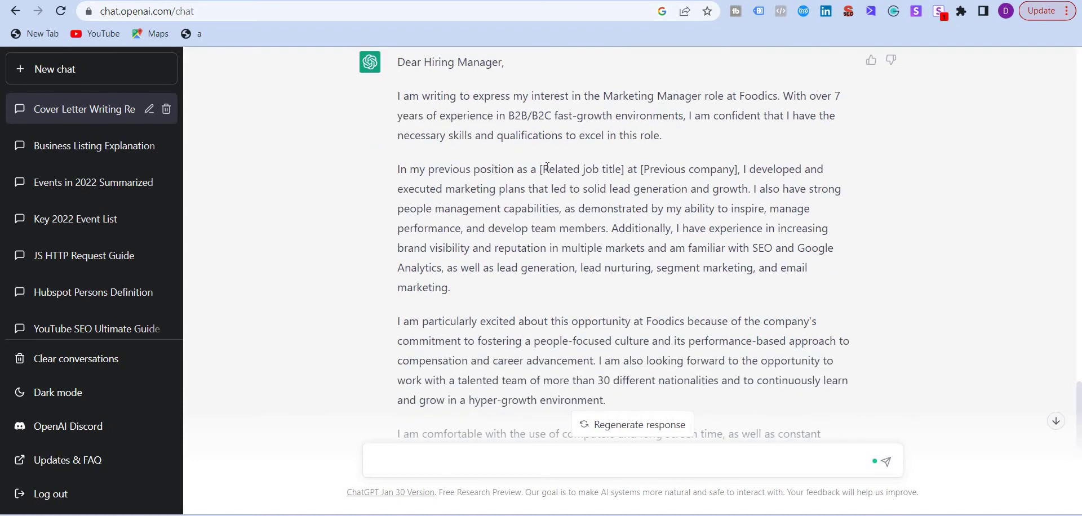
{"action": "left_click_drag", "start_coordinate": [543, 169], "coordinate": [614, 174]}
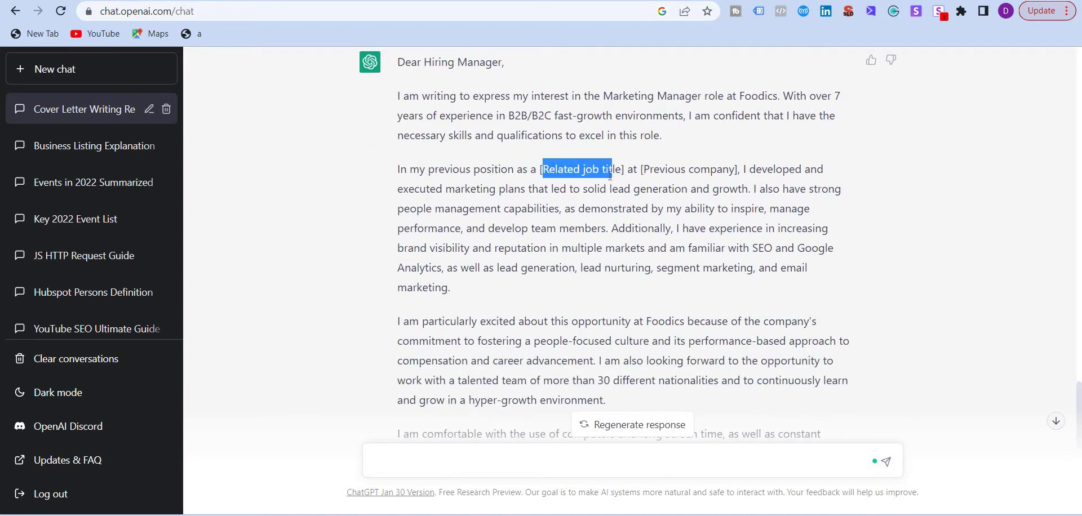
{"action": "left_click", "coordinate": [617, 169]}
{"action": "left_click_drag", "start_coordinate": [701, 169], "coordinate": [650, 169]}
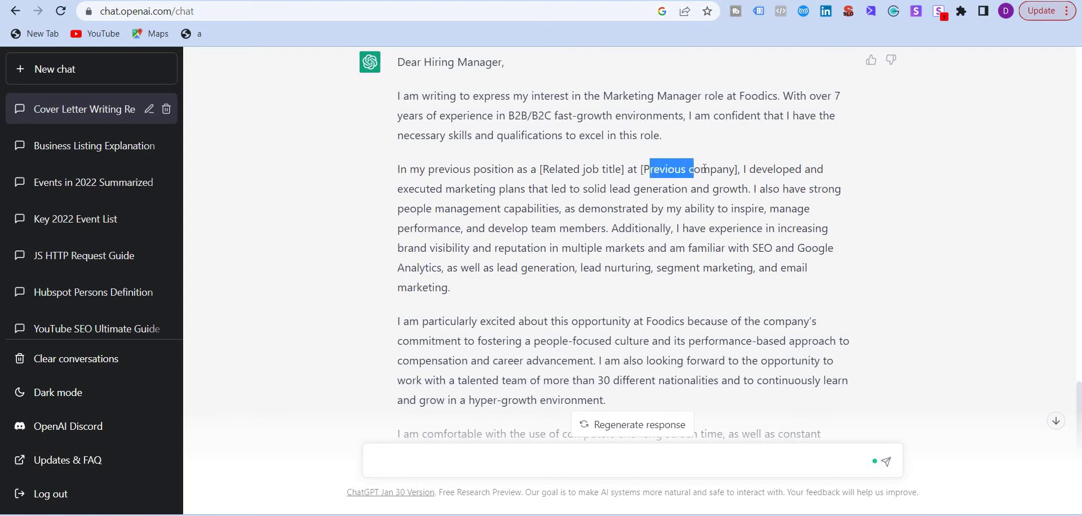
{"action": "scroll", "coordinate": [591, 185], "scroll_direction": "down", "scroll_amount": 4}
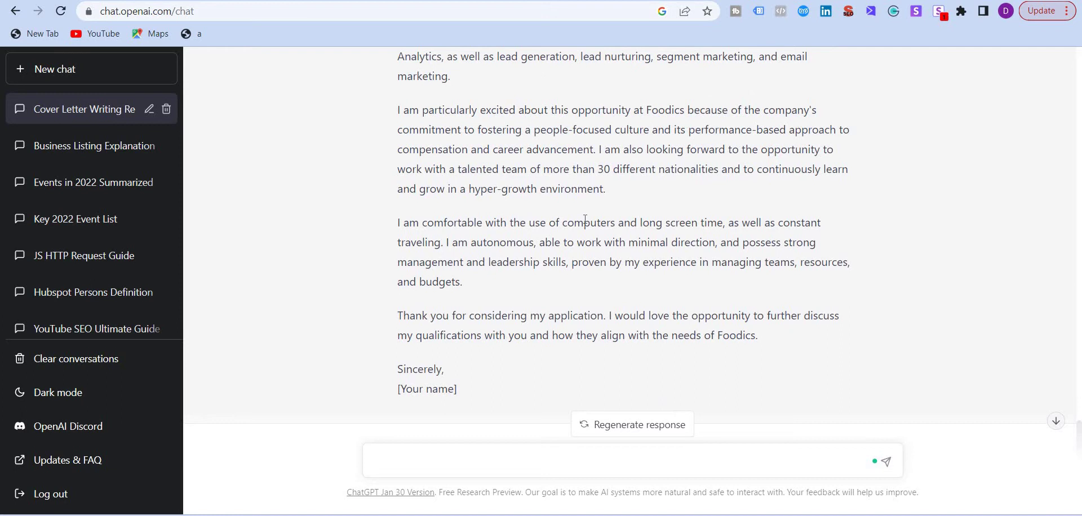
{"action": "scroll", "coordinate": [585, 220], "scroll_direction": "up", "scroll_amount": 3}
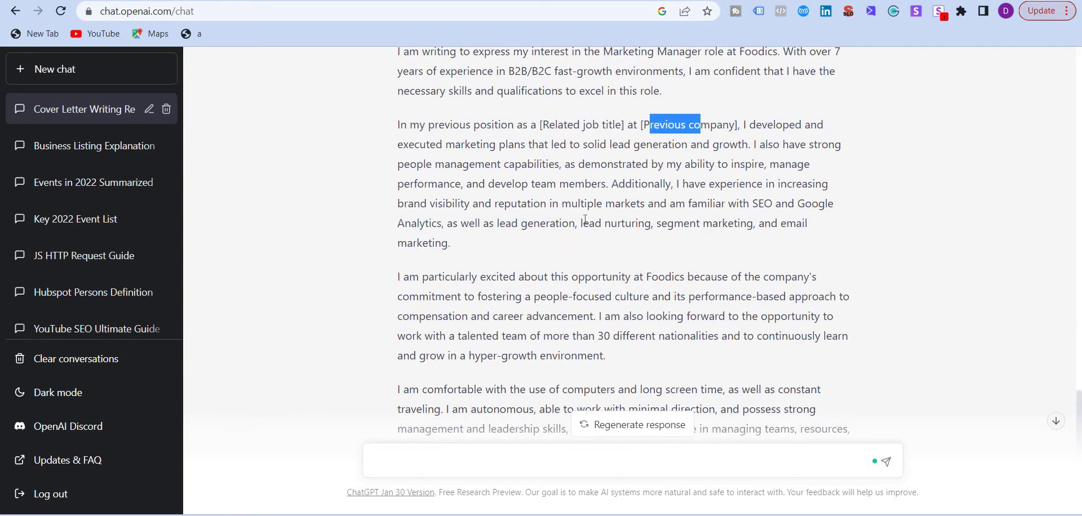
{"action": "left_click", "coordinate": [453, 460]}
{"action": "type", "text": "Write"}
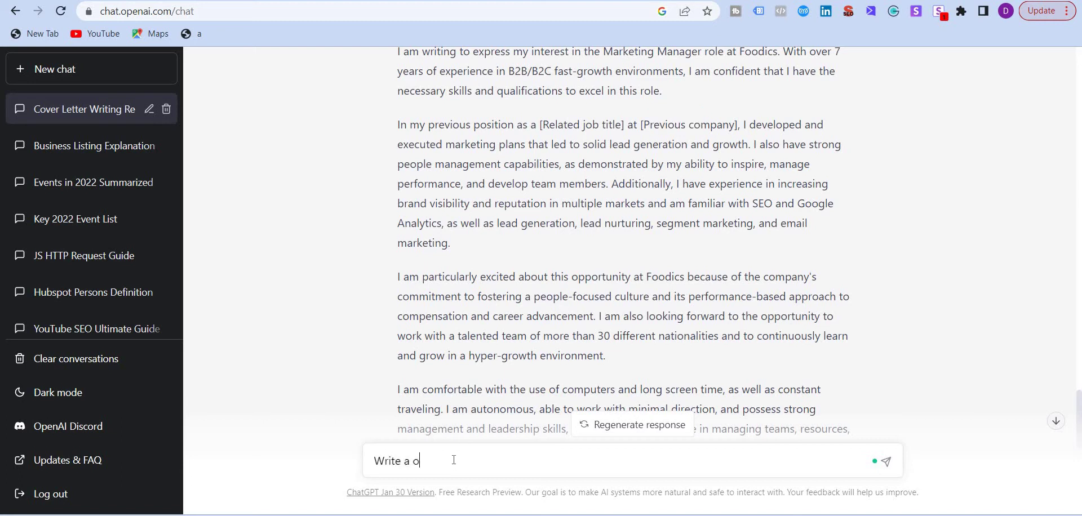
{"action": "type", "text": " a cover letter for:"}
Select the full MARS Recruitment National Marketing Manager job description on LinkedIn.
{"action": "key", "text": "ctrl+Tab"}
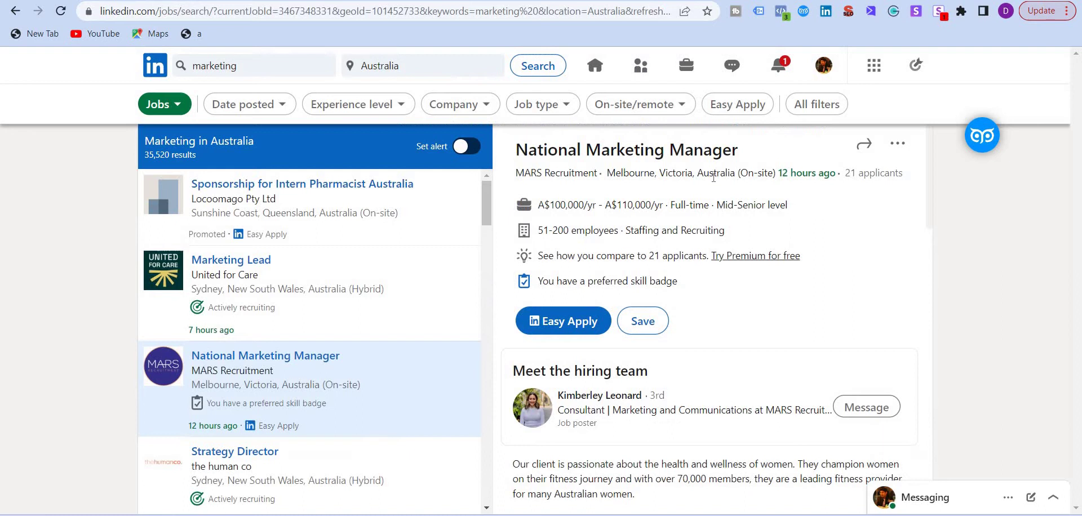
{"action": "scroll", "coordinate": [658, 269], "scroll_direction": "down", "scroll_amount": 6}
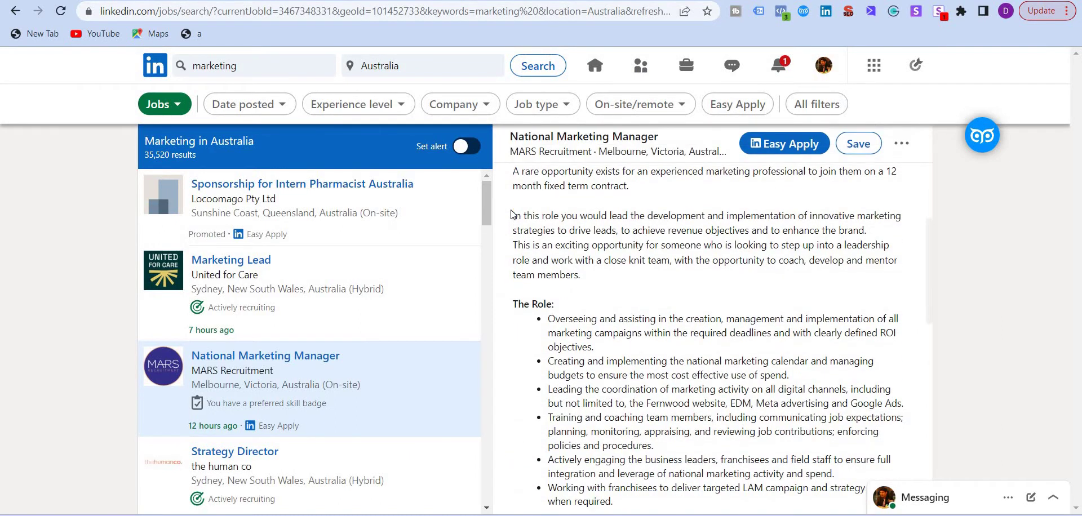
{"action": "scroll", "coordinate": [513, 214], "scroll_direction": "up", "scroll_amount": 3}
{"action": "left_click_drag", "start_coordinate": [519, 314], "coordinate": [652, 372]}
{"action": "left_click", "coordinate": [665, 486]}
{"action": "left_click_drag", "start_coordinate": [513, 253], "coordinate": [804, 397]}
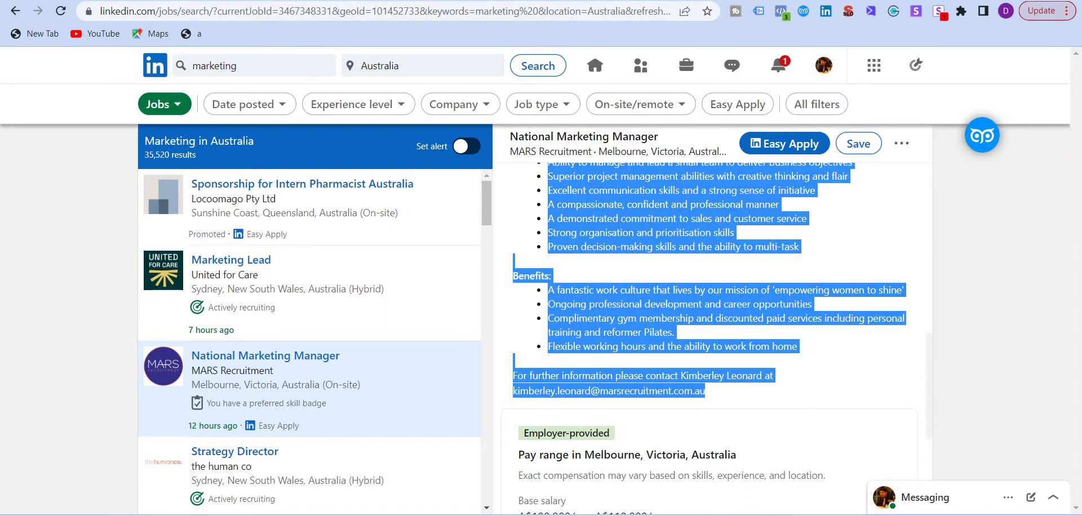
{"action": "key", "text": "ctrl+Tab"}
Paste the National Marketing Manager description after the prompt and send the request.
{"action": "key", "text": "ctrl+v"}
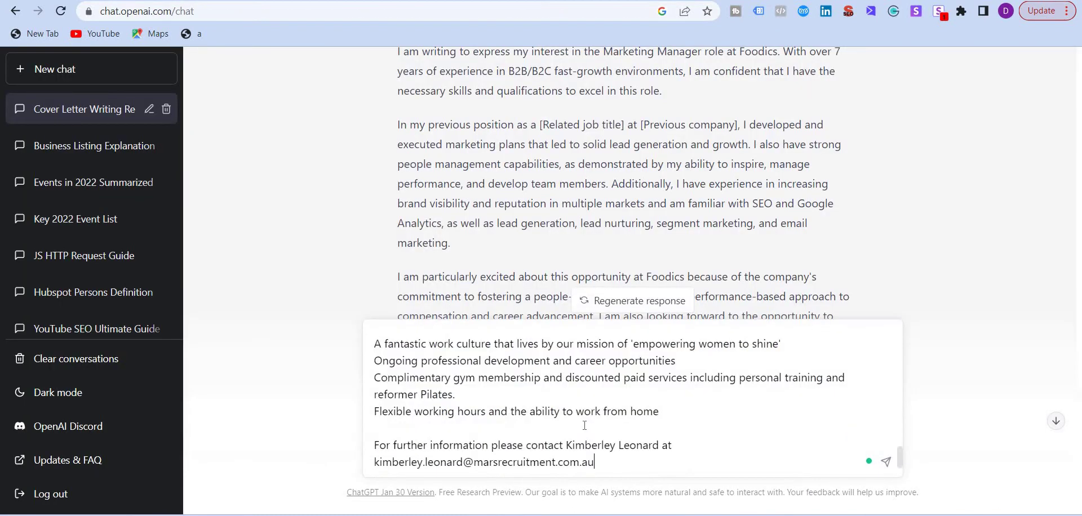
{"action": "key", "text": "Return"}
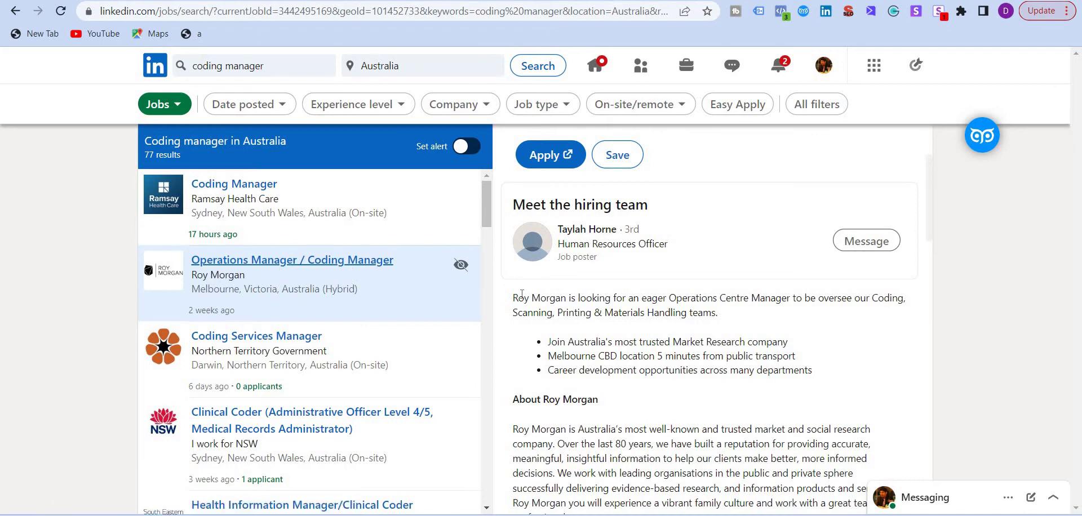
Select the Roy Morgan Operations Manager / Coding Manager job description down to the benefits list.
{"action": "mouse_move", "coordinate": [512, 298]}
{"action": "left_mouse_down"}
{"action": "mouse_move", "coordinate": [564, 315]}
{"action": "mouse_move", "coordinate": [670, 512]}
{"action": "mouse_move", "coordinate": [727, 355]}
{"action": "mouse_move", "coordinate": [750, 507]}
{"action": "mouse_move", "coordinate": [726, 473]}
{"action": "mouse_move", "coordinate": [755, 510]}
{"action": "mouse_move", "coordinate": [742, 286]}
{"action": "mouse_move", "coordinate": [759, 305]}
{"action": "left_mouse_up"}
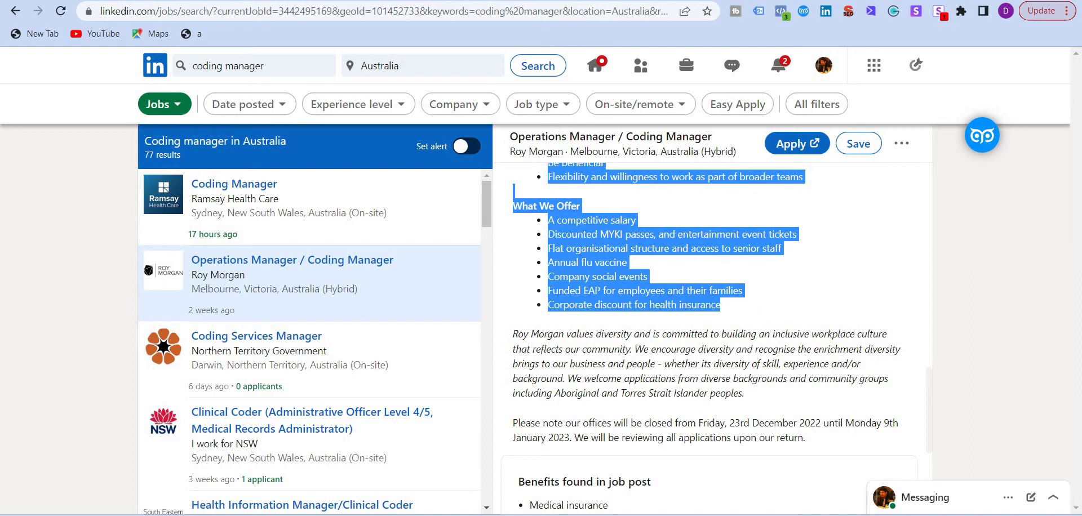
{"action": "key", "text": "ctrl+Tab"}
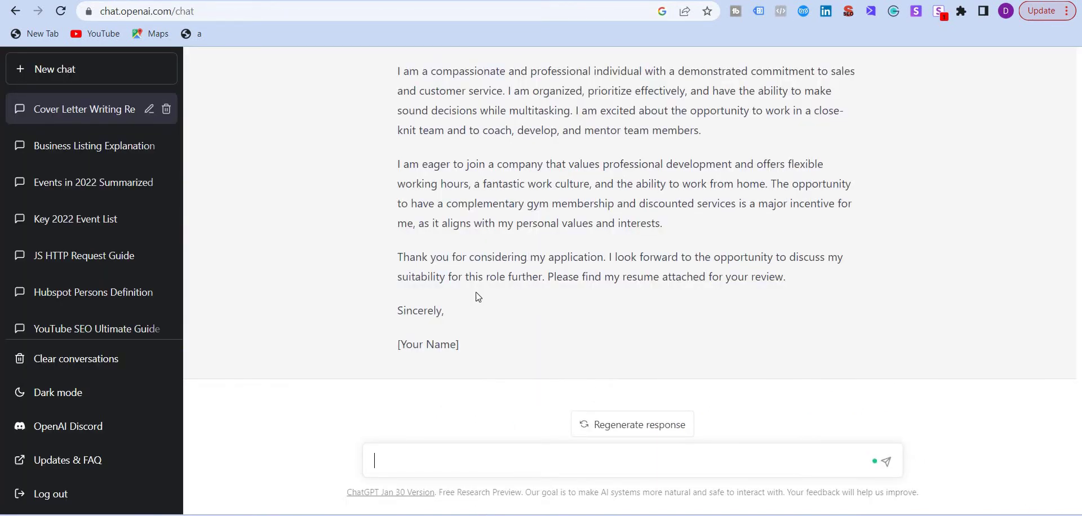
{"action": "scroll", "coordinate": [460, 342], "scroll_direction": "up", "scroll_amount": 8}
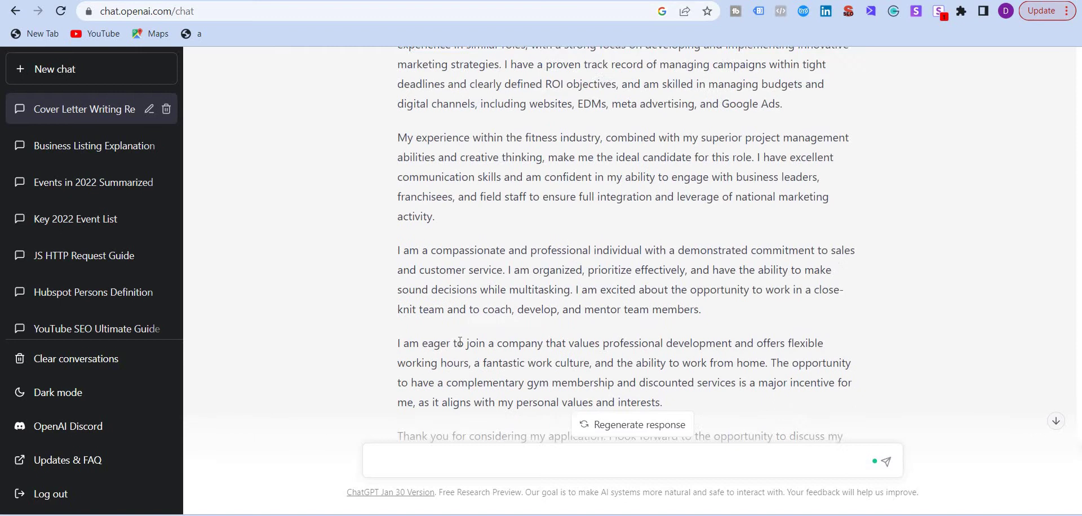
{"action": "scroll", "coordinate": [461, 333], "scroll_direction": "down", "scroll_amount": 6}
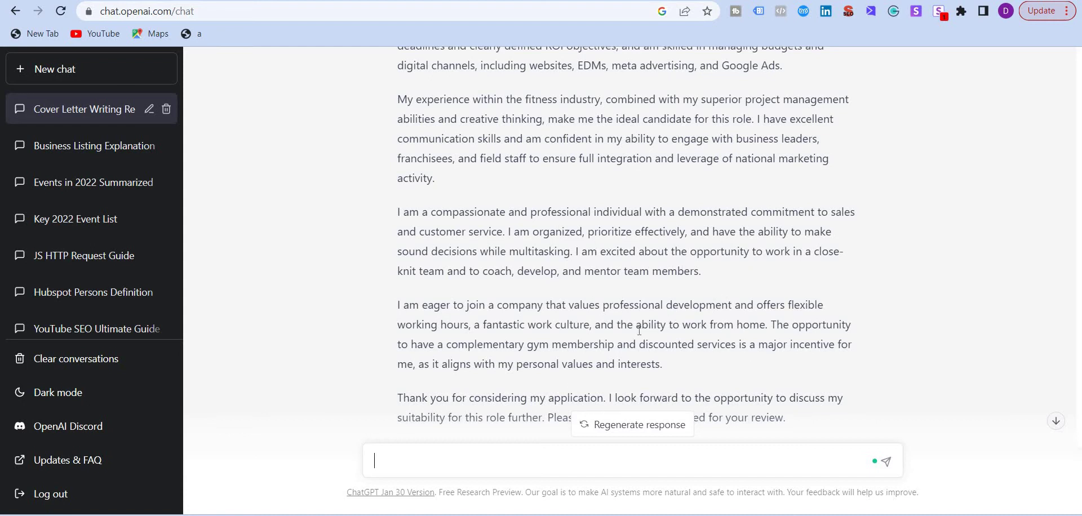
Paste the Roy Morgan description, prefix it with 'Write a cover letter for:' and send.
{"action": "key", "text": "ctrl+v"}
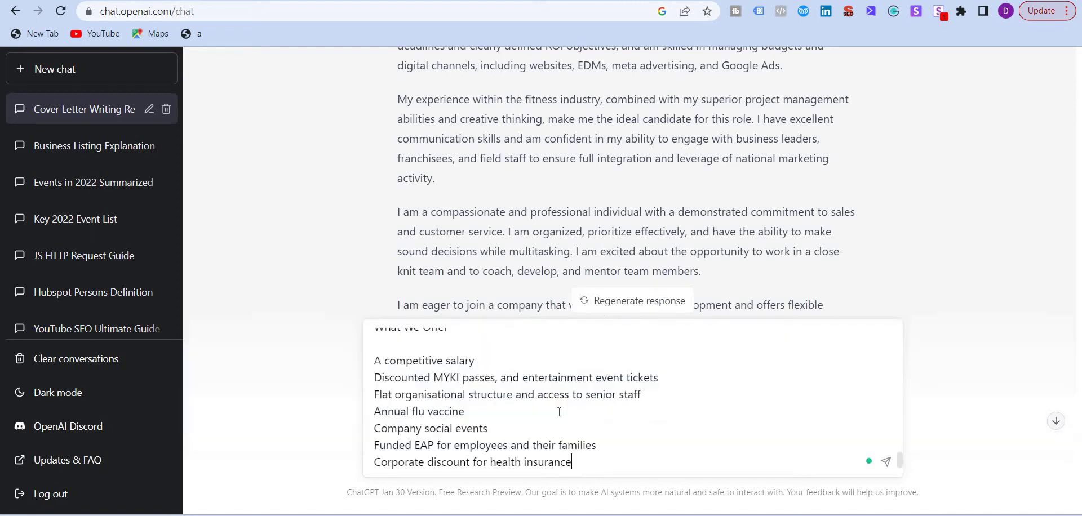
{"action": "scroll", "coordinate": [541, 394], "scroll_direction": "up", "scroll_amount": 15}
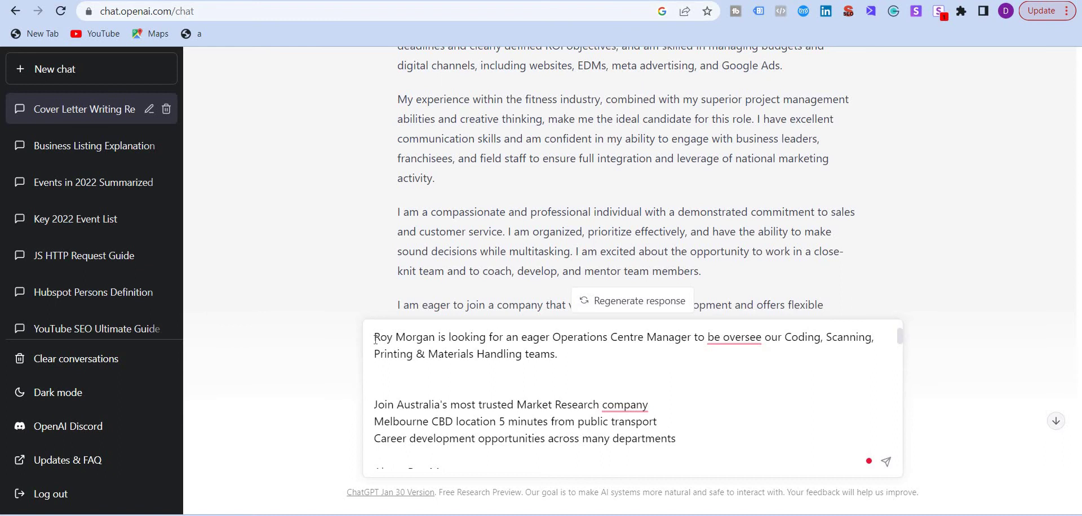
{"action": "type", "text": "Write a"}
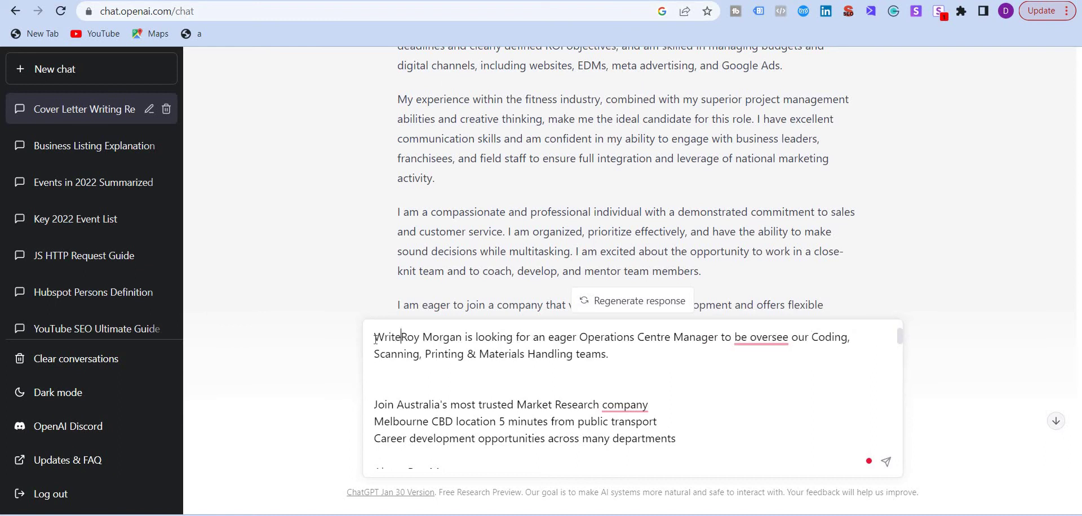
{"action": "type", "text": " cover let"}
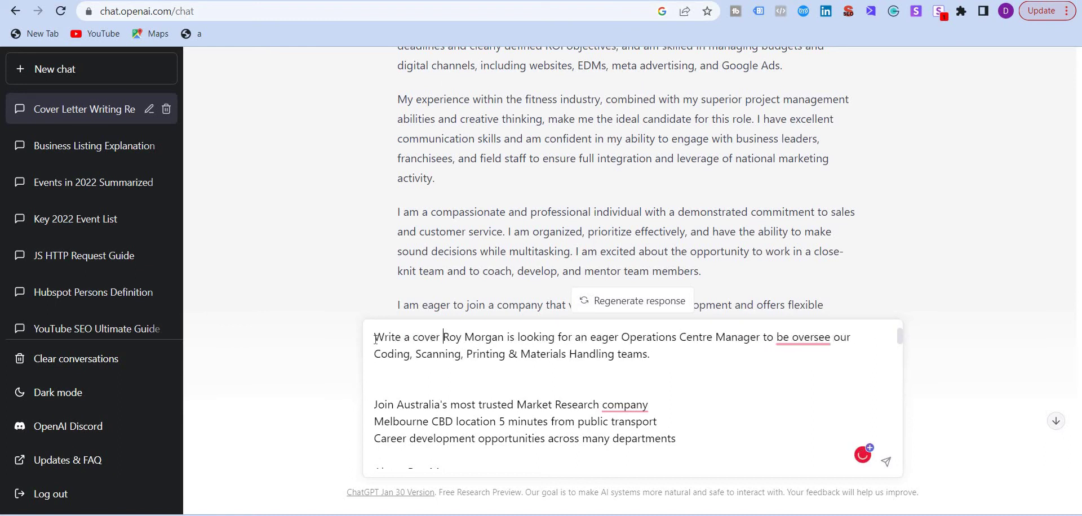
{"action": "type", "text": "ter for:"}
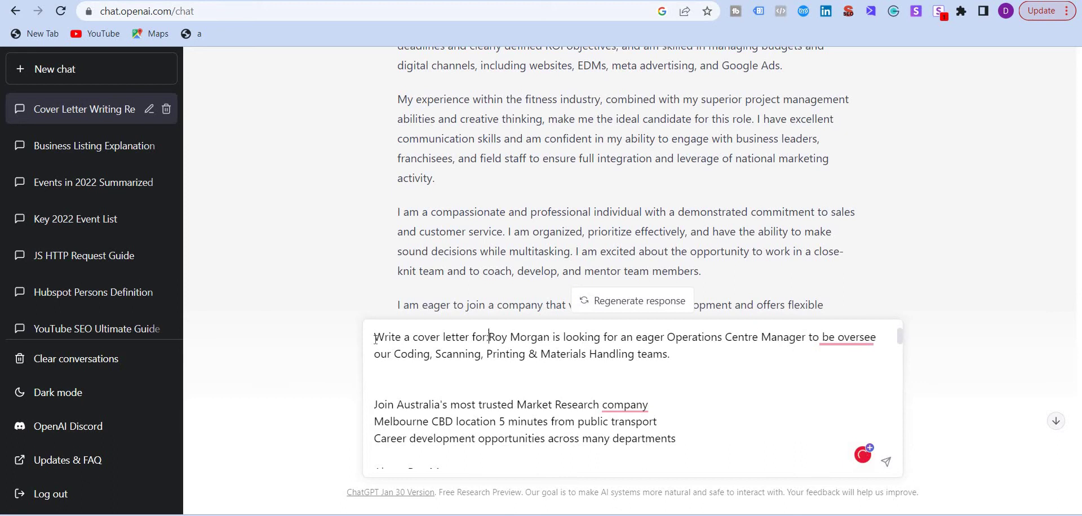
{"action": "key", "text": "Return"}
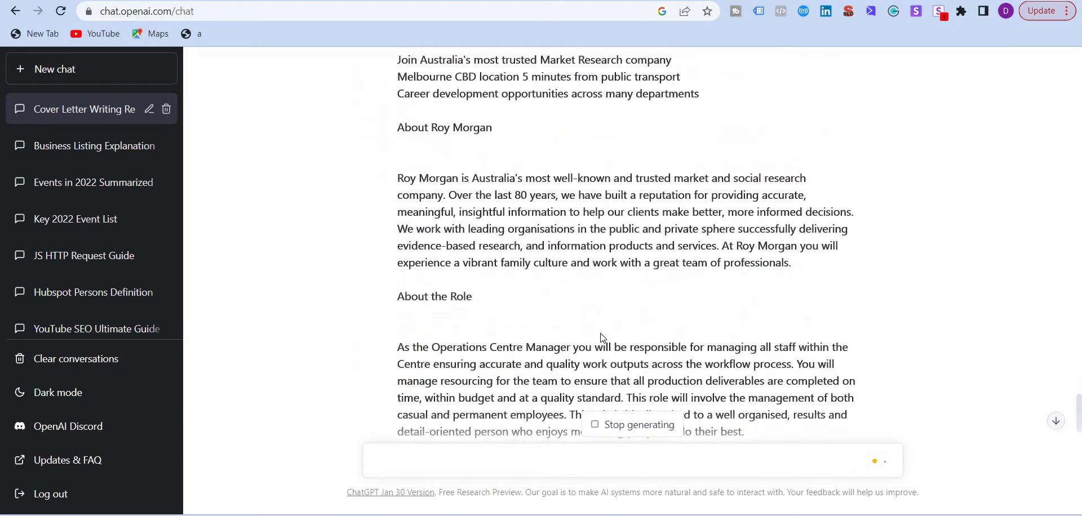
Scroll through the Roy Morgan request while ChatGPT finishes writing the cover letter.
{"action": "scroll", "coordinate": [633, 141], "scroll_direction": "up", "scroll_amount": 2}
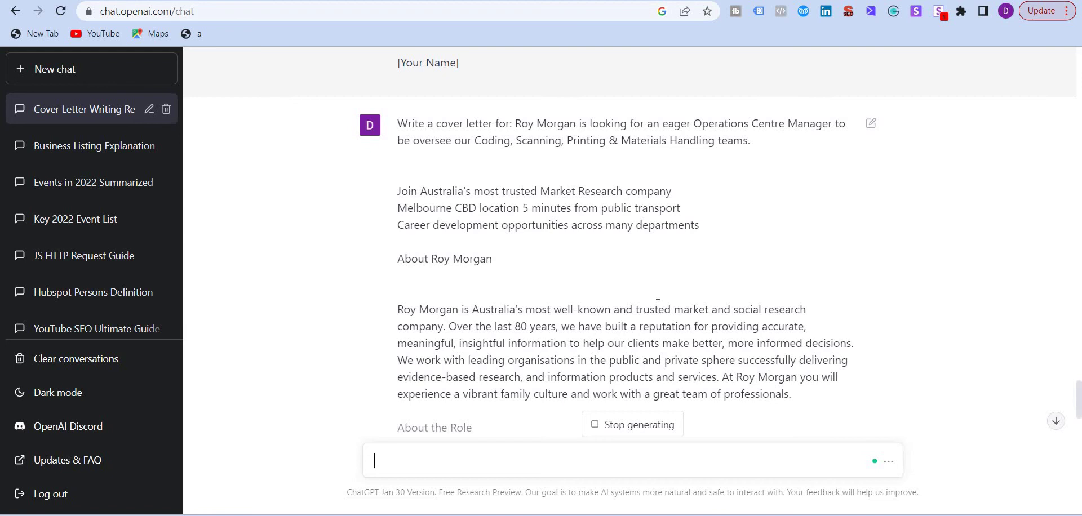
{"action": "scroll", "coordinate": [656, 306], "scroll_direction": "down", "scroll_amount": 15}
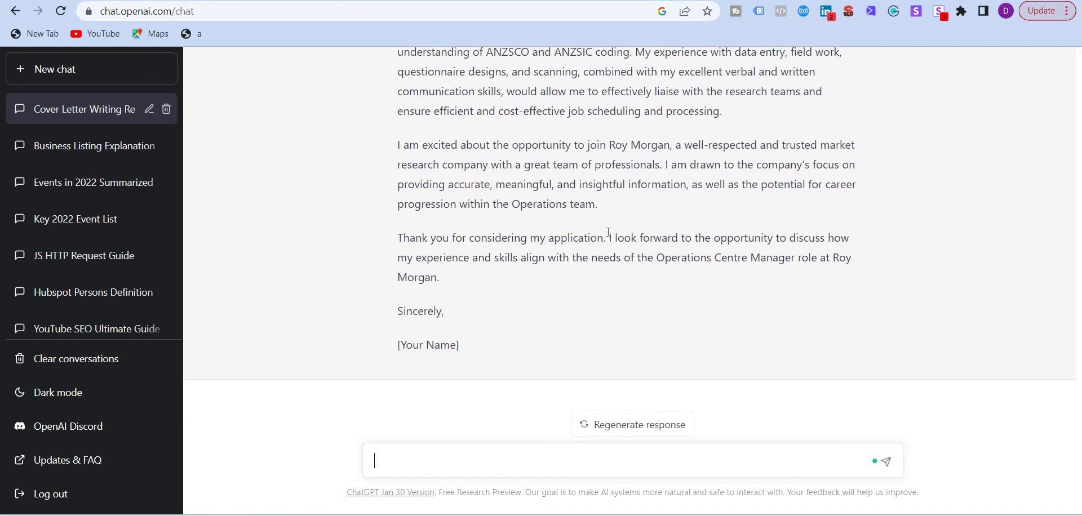
{"action": "scroll", "coordinate": [544, 254], "scroll_direction": "up", "scroll_amount": 7}
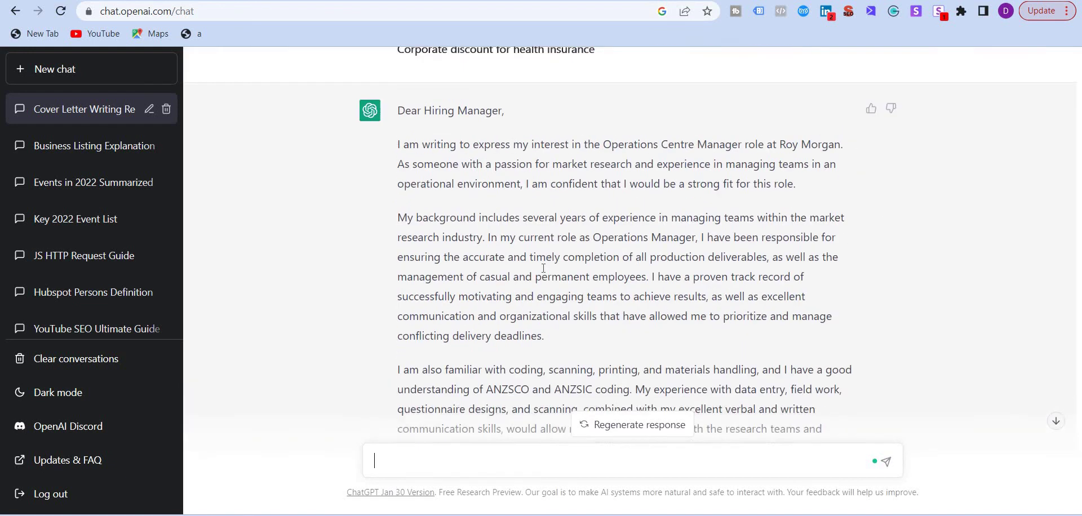
{"action": "scroll", "coordinate": [482, 266], "scroll_direction": "down", "scroll_amount": 4}
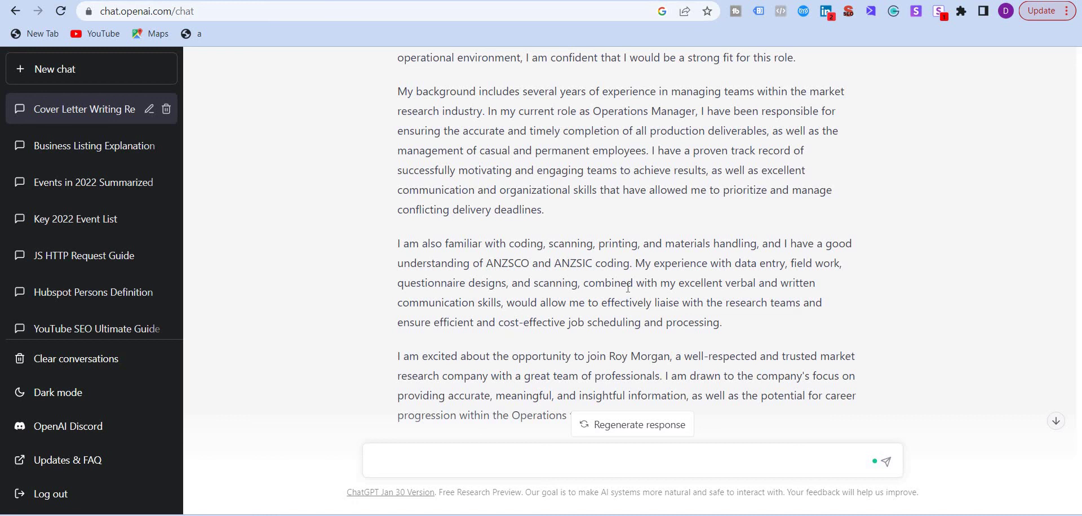